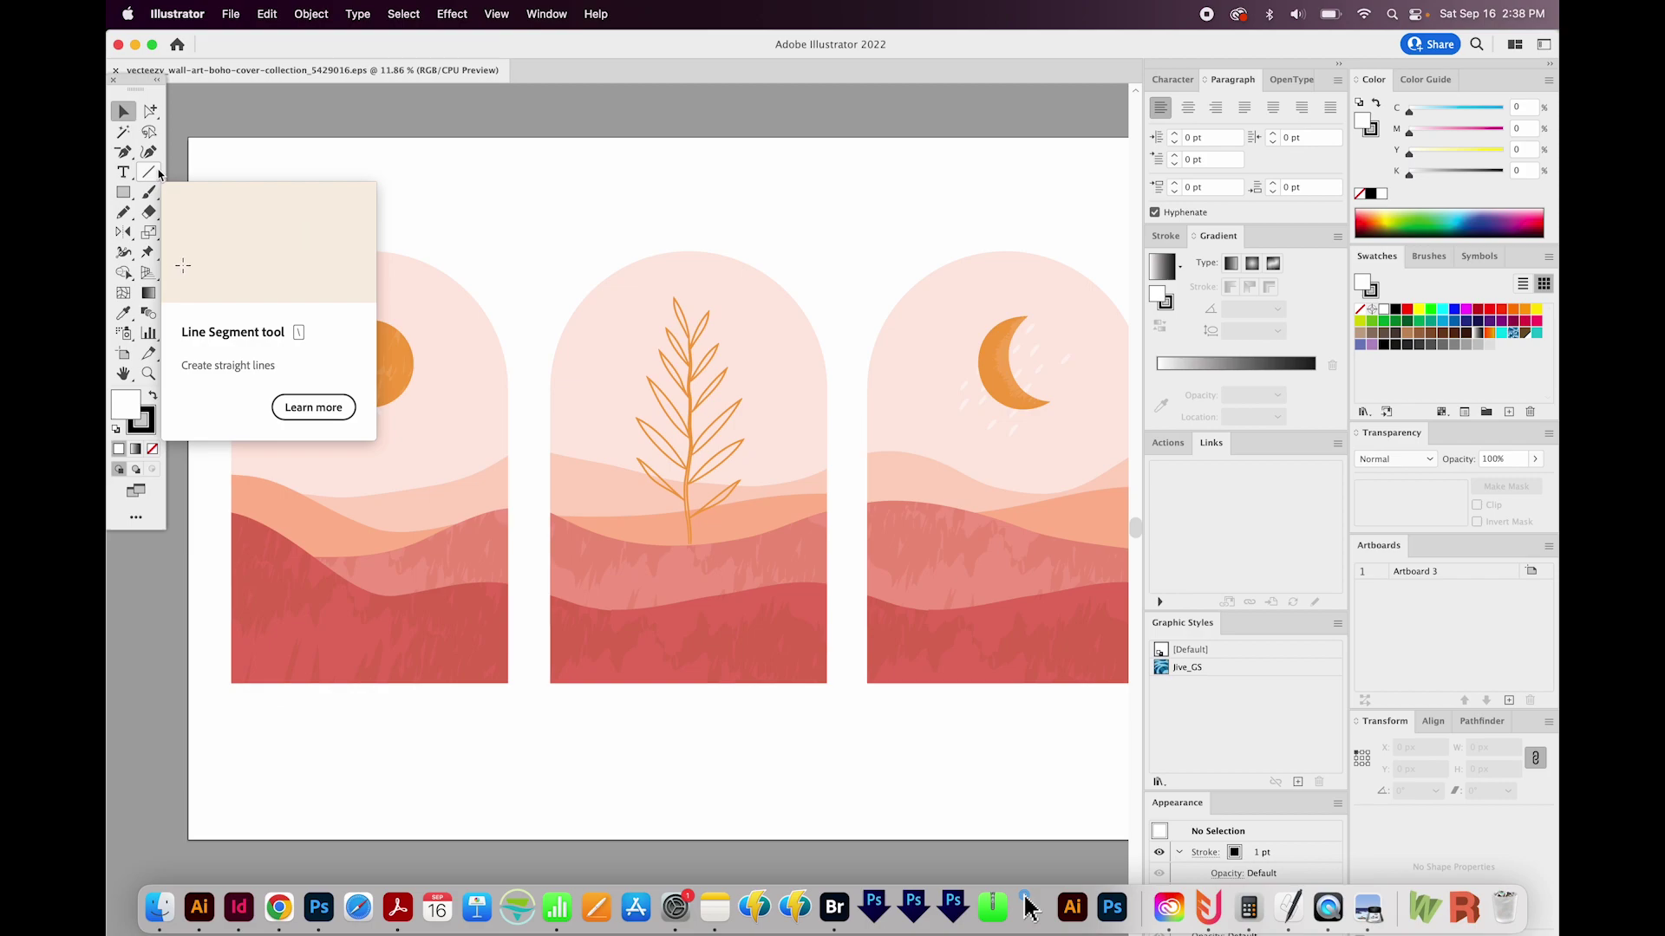
Open General preferences with Cmd+K and show Preferences under the Illustrator menu.
key(super+k)
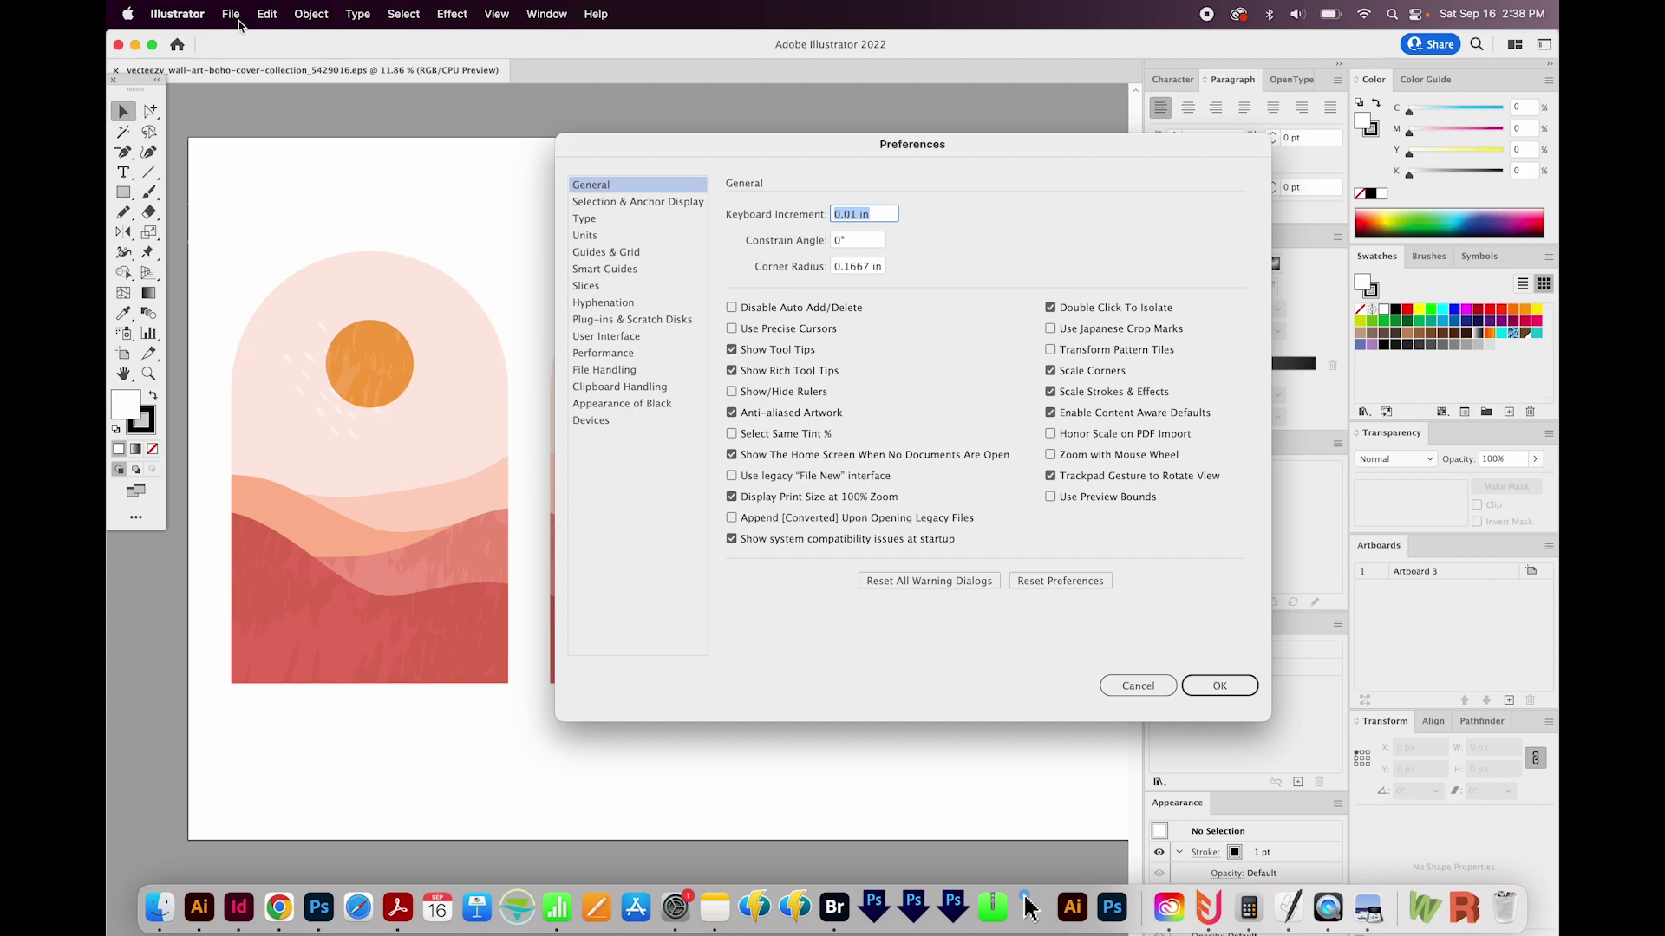
click(174, 16)
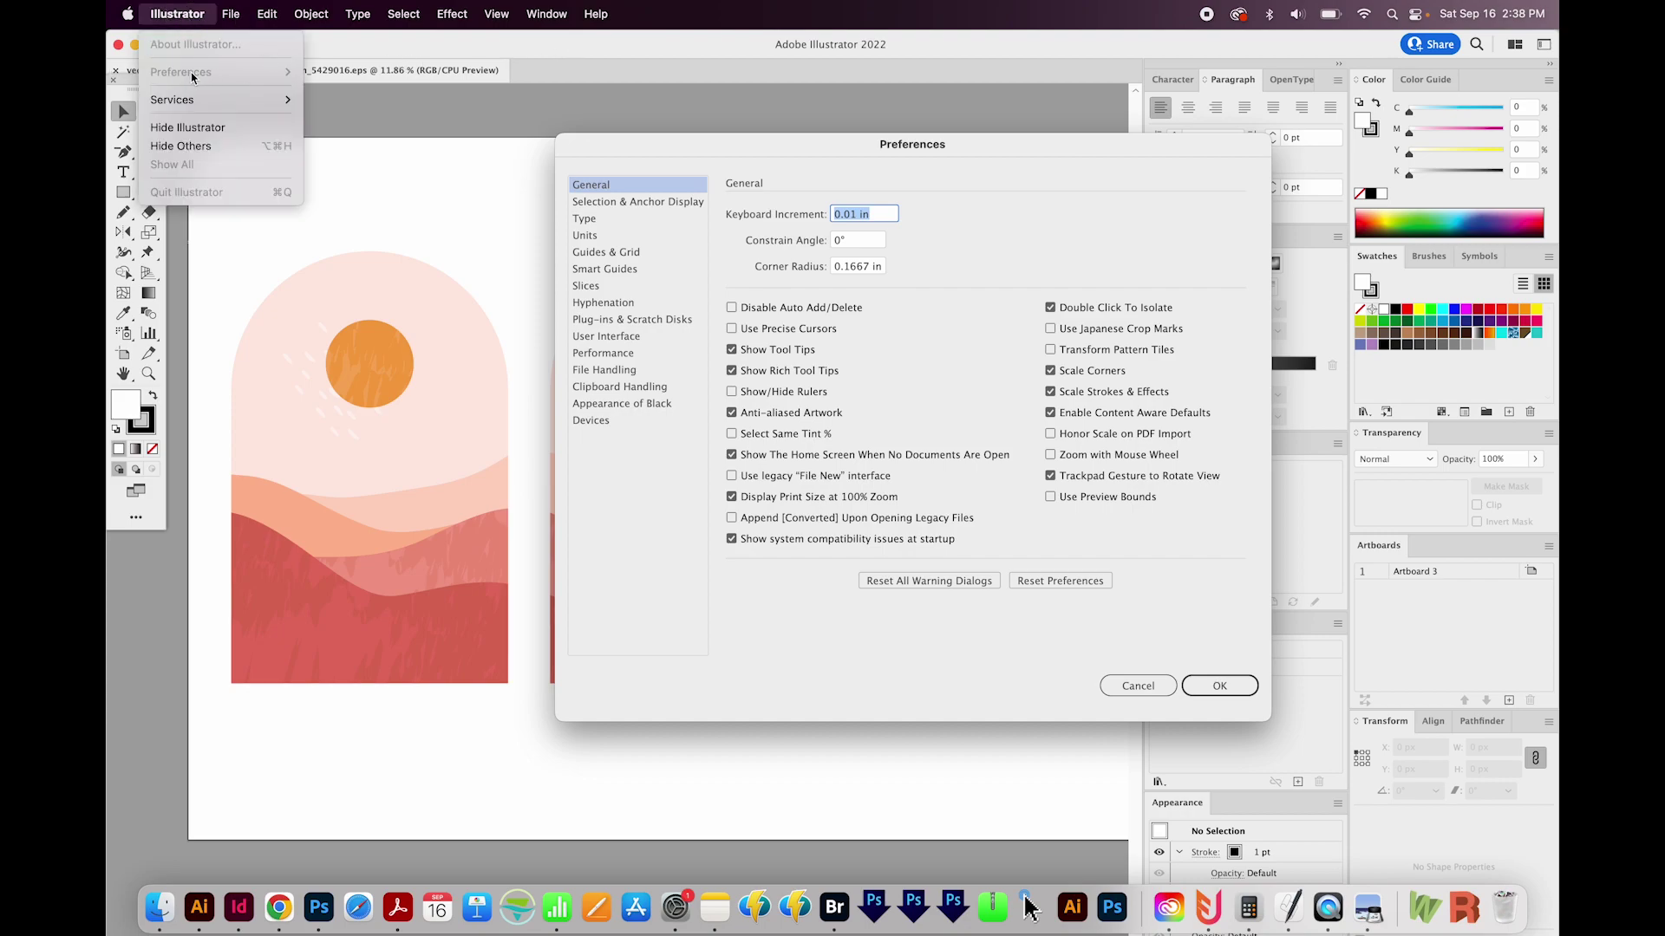
click(798, 599)
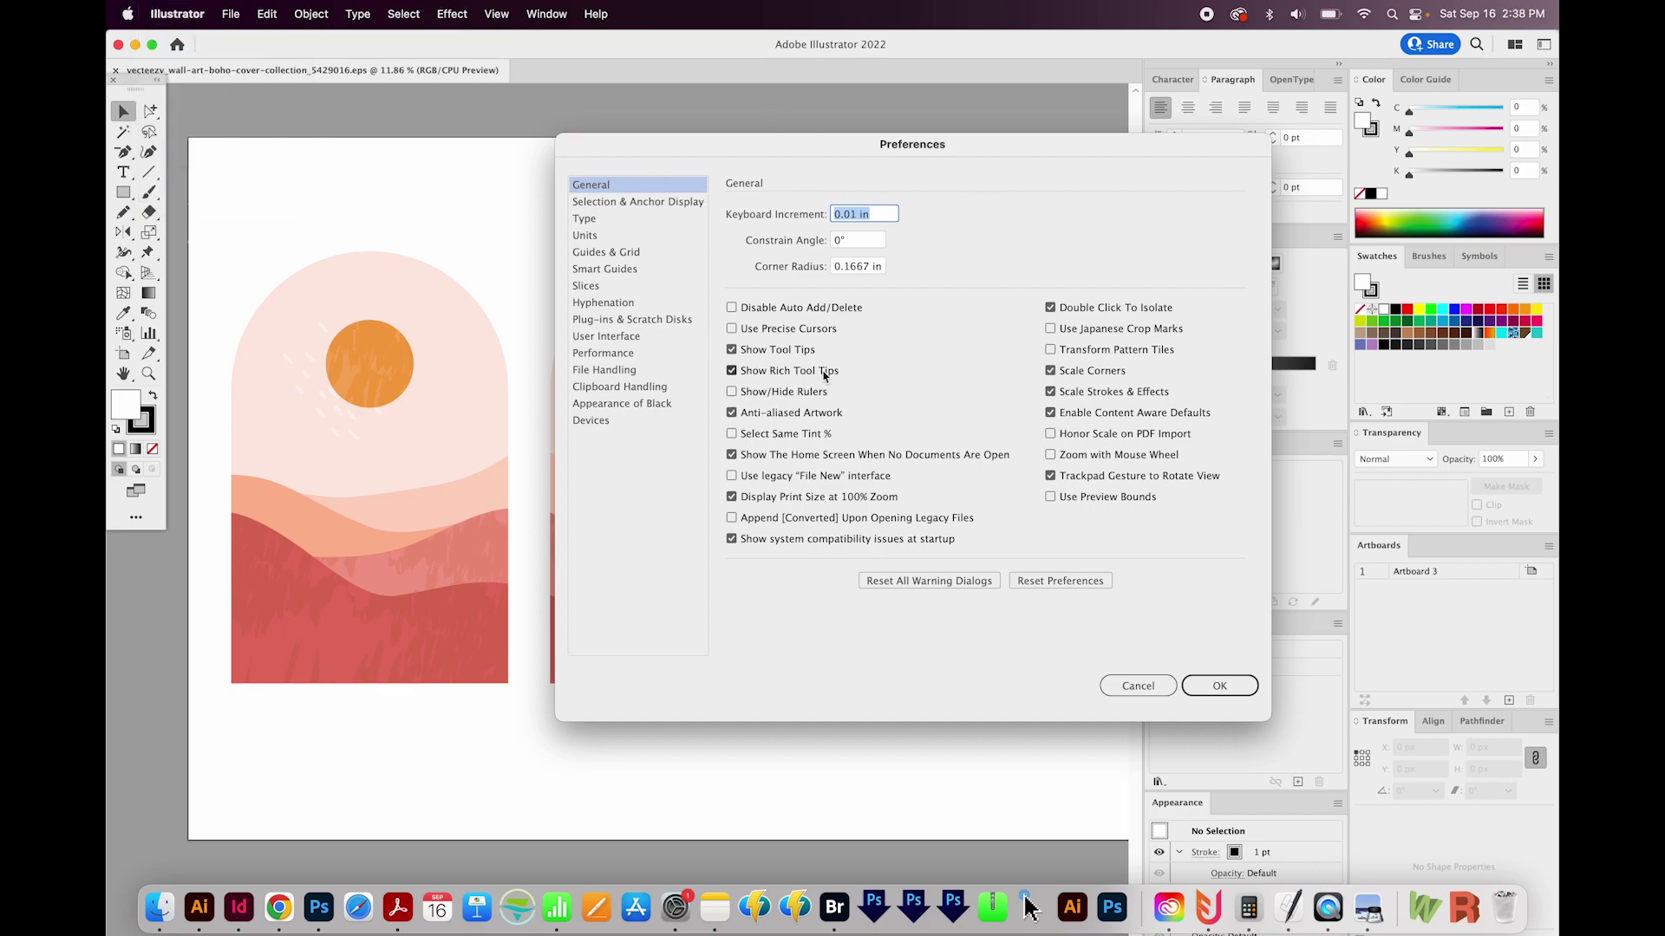
Uncheck Show Rich Tool Tips in the General preferences.
click(731, 371)
click(731, 374)
Confirm the General preferences with OK so tools show plain tooltips.
click(1219, 685)
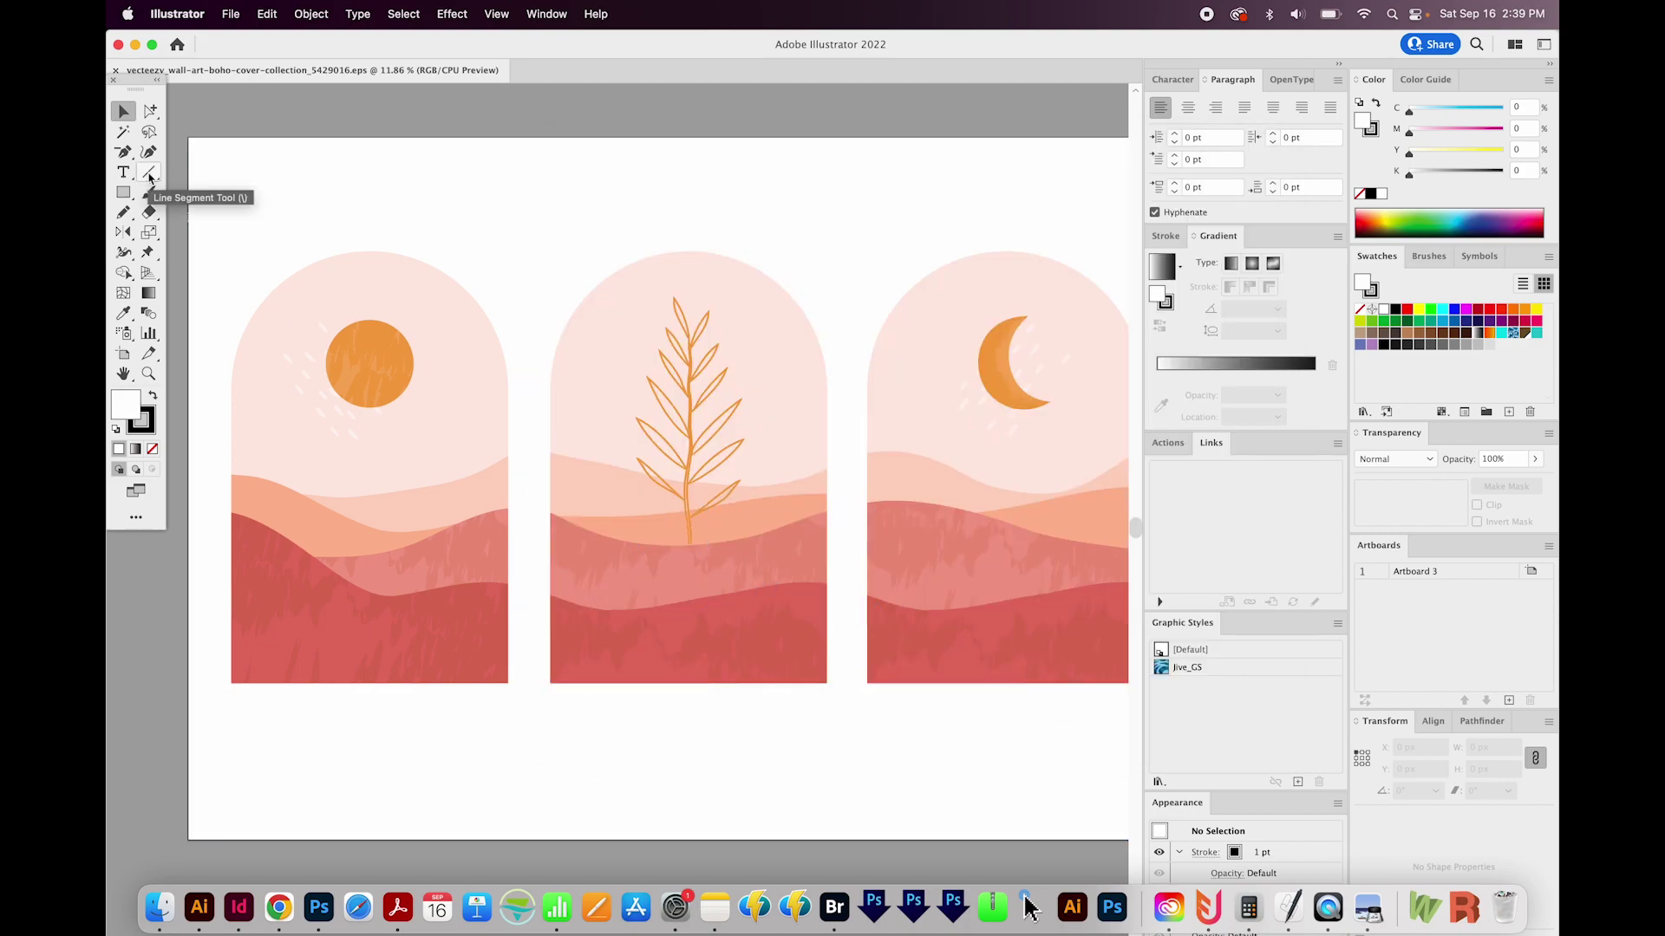